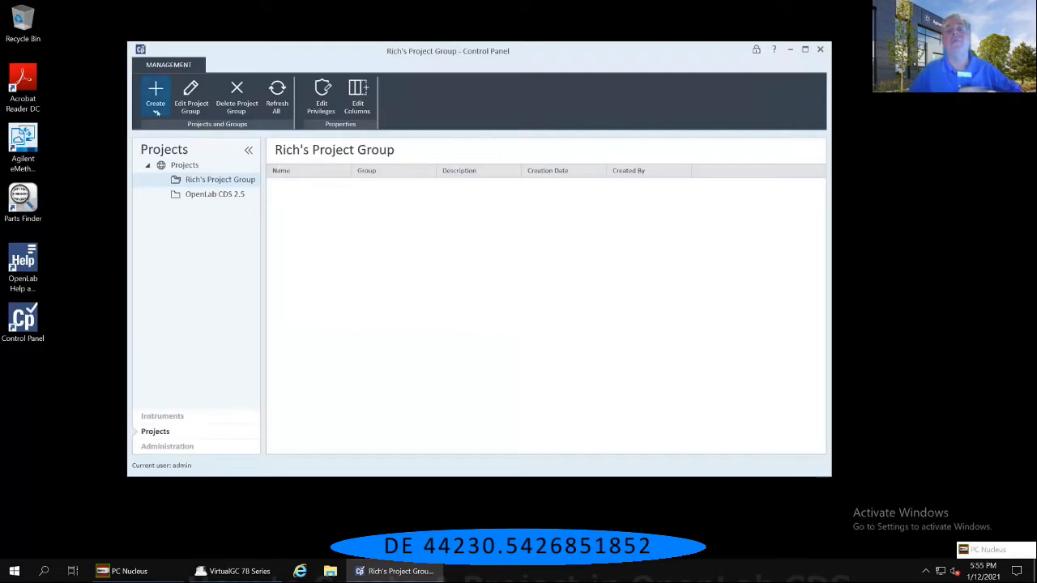
# Create a project in the selected group, named with the owner's first name plus "Project", and include project groups in its path.
pyautogui.click(156, 113)
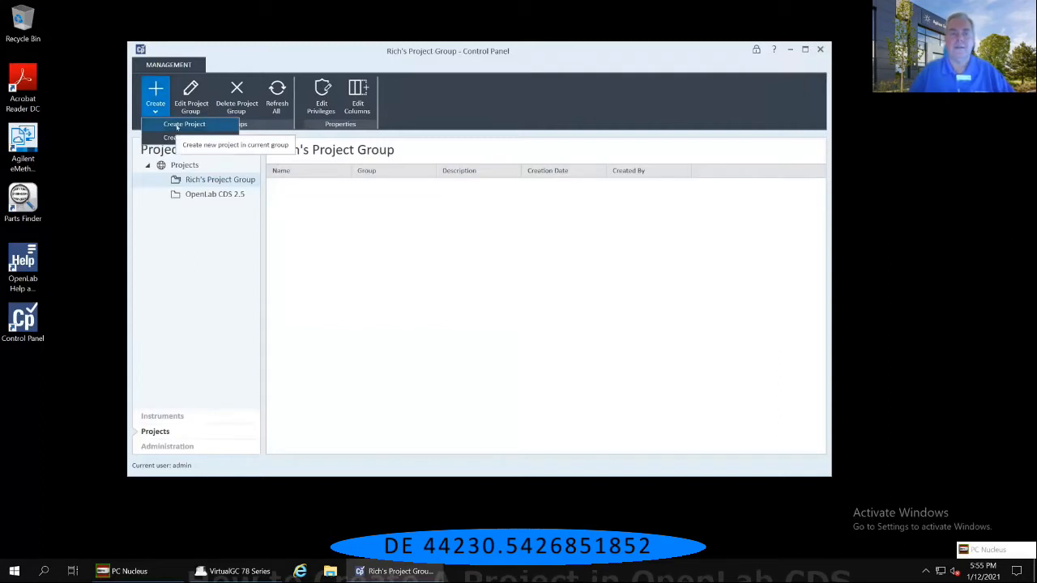
pyautogui.click(177, 126)
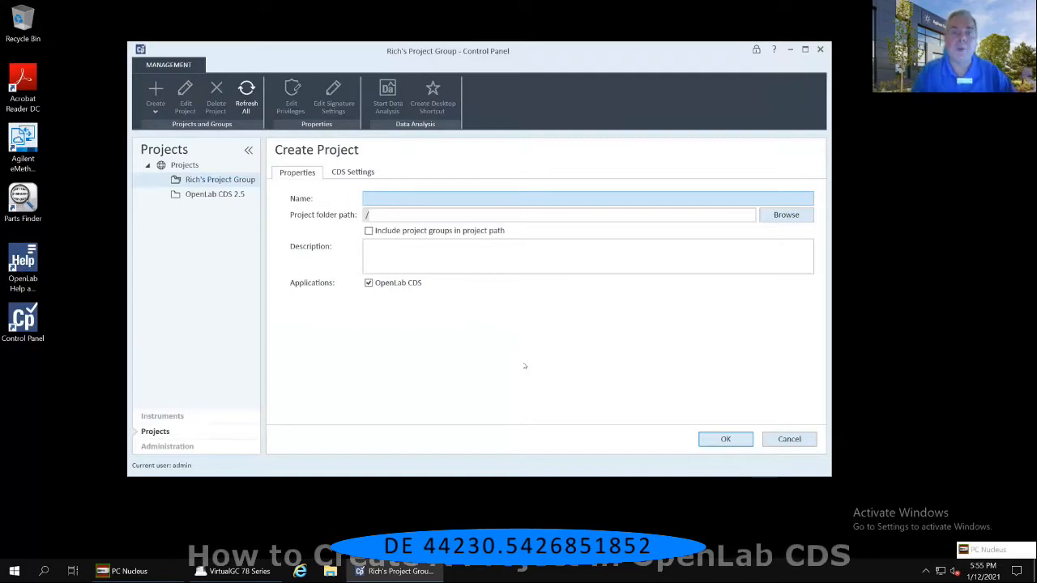
pyautogui.write('R')
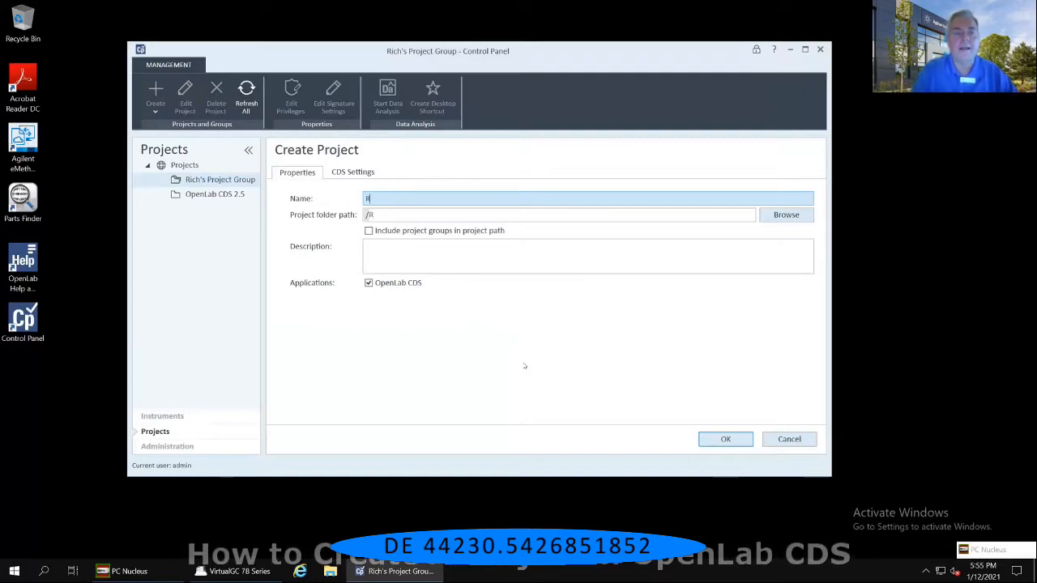
pyautogui.write("ich's")
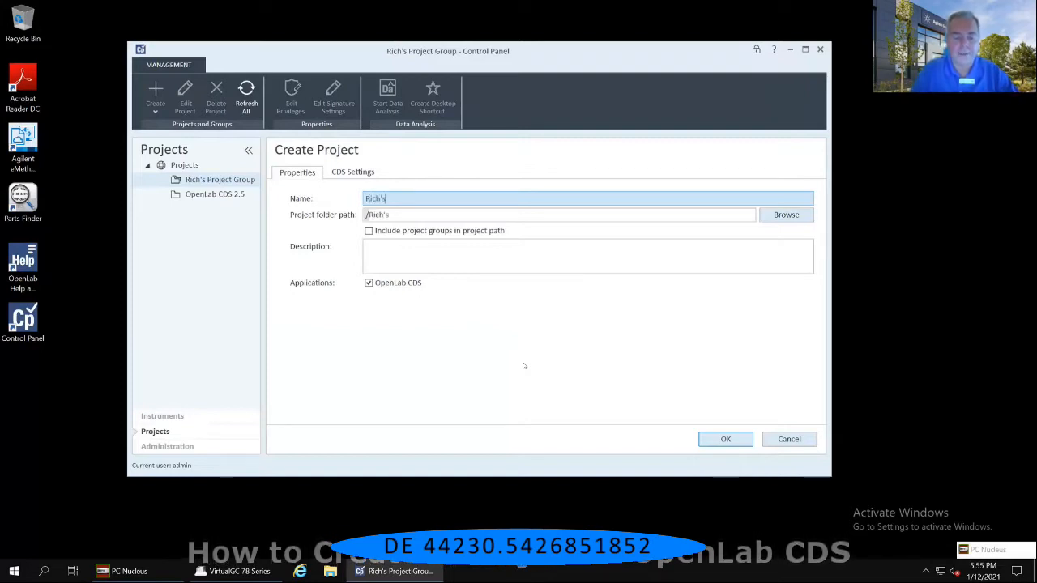
pyautogui.write(' Project')
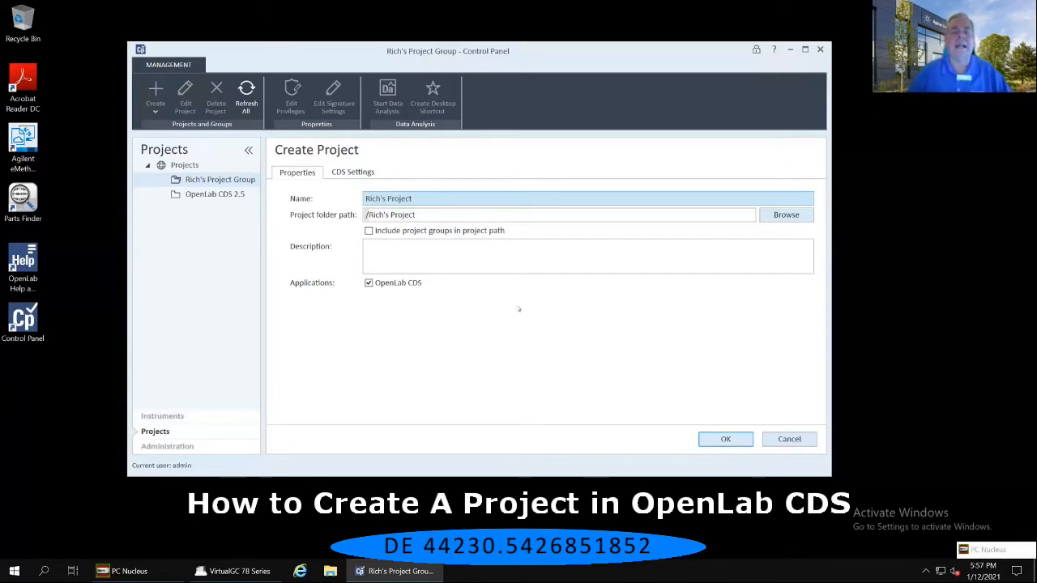
pyautogui.click(368, 231)
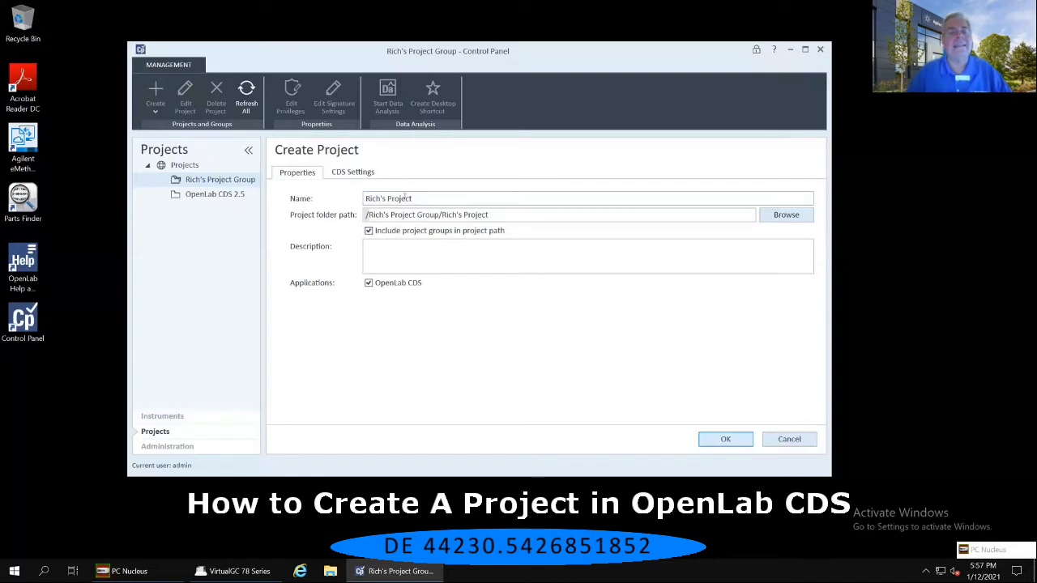
# Set the new project's Report Templates location to the existing /OpenLab CDS 2.5/Report Templates folder.
pyautogui.click(362, 172)
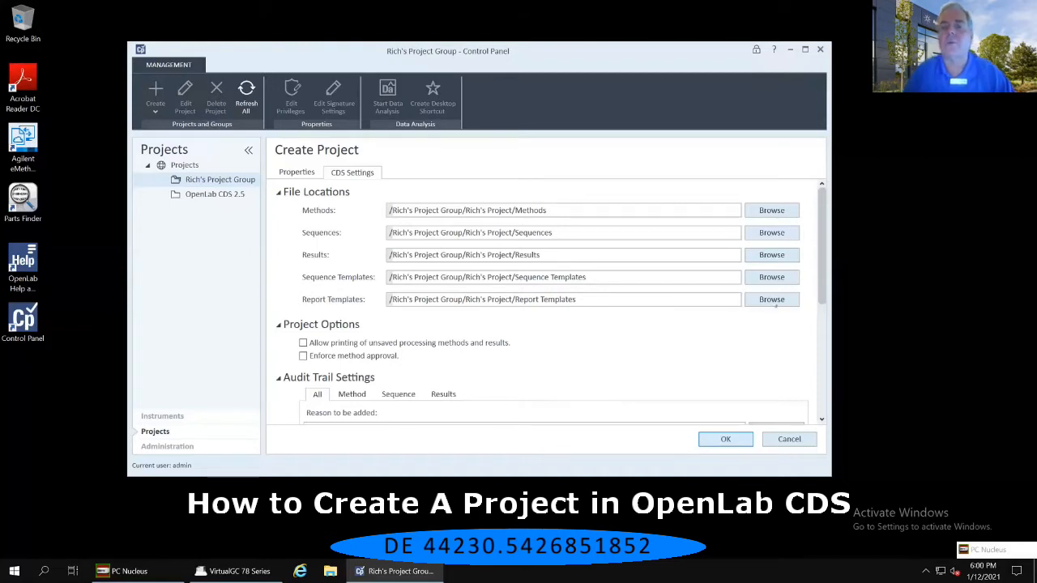
pyautogui.click(772, 300)
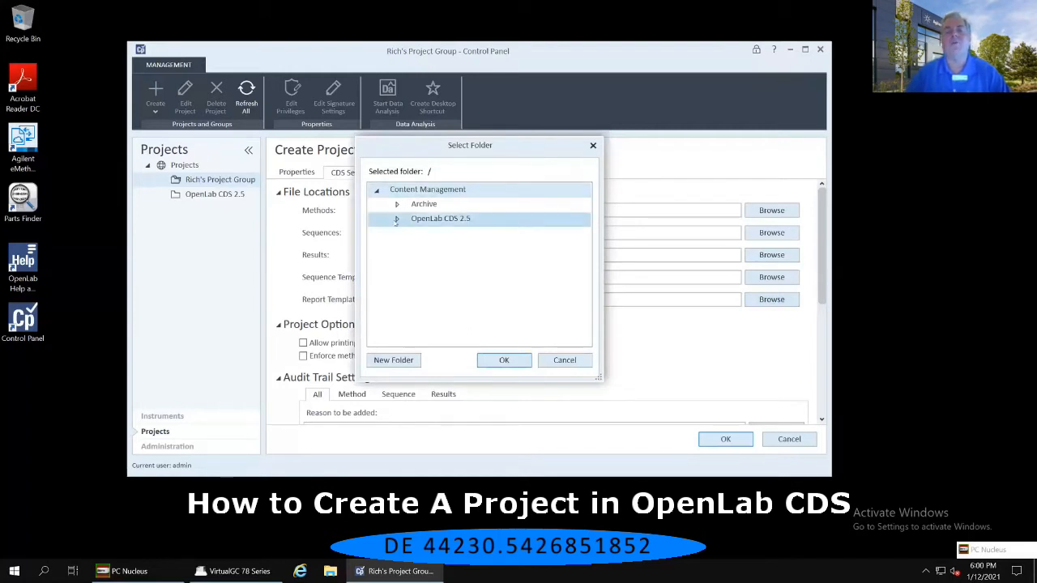
pyautogui.click(397, 219)
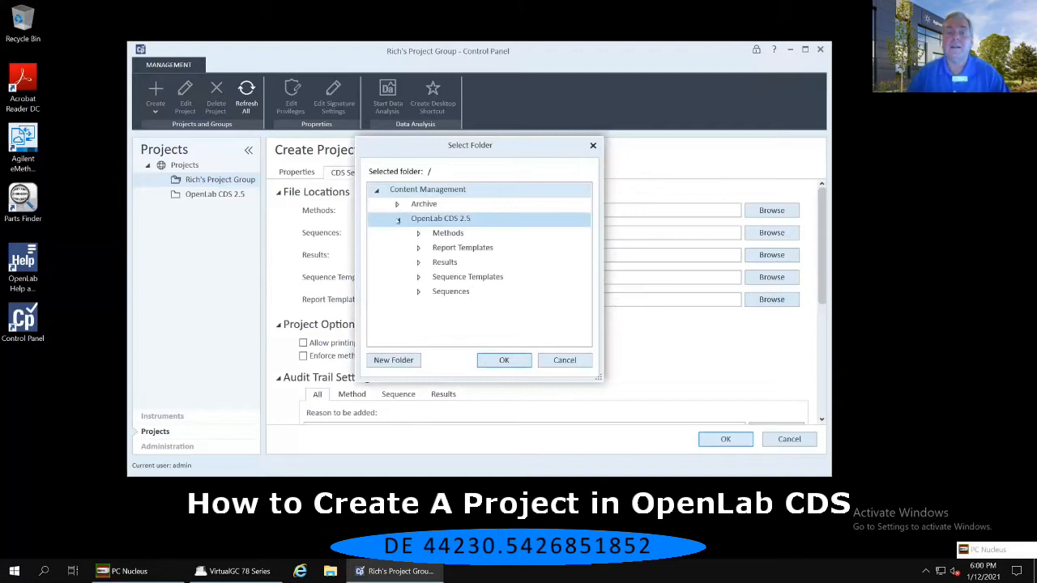
pyautogui.click(449, 233)
pyautogui.click(460, 248)
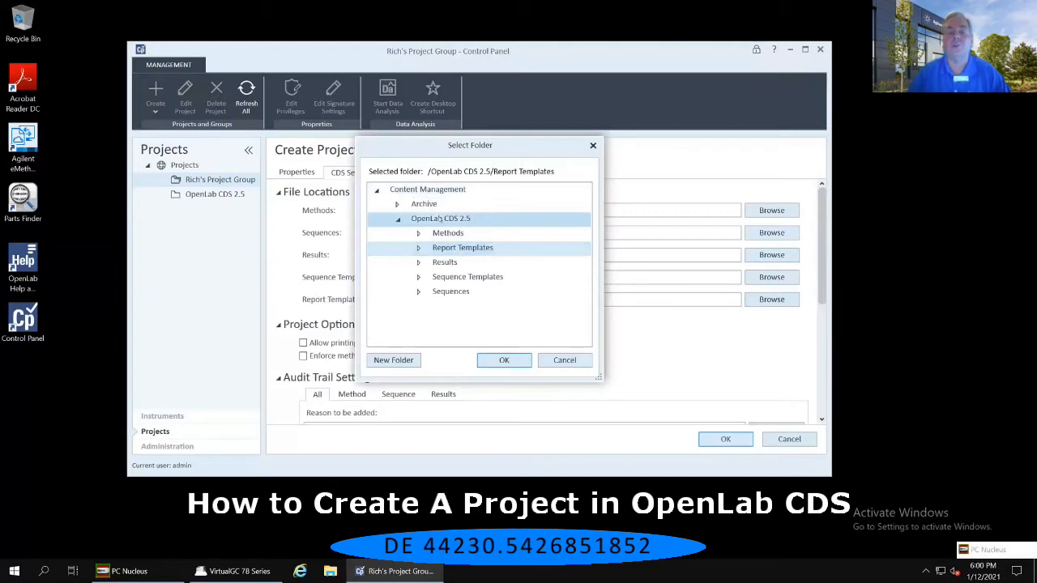
pyautogui.click(506, 362)
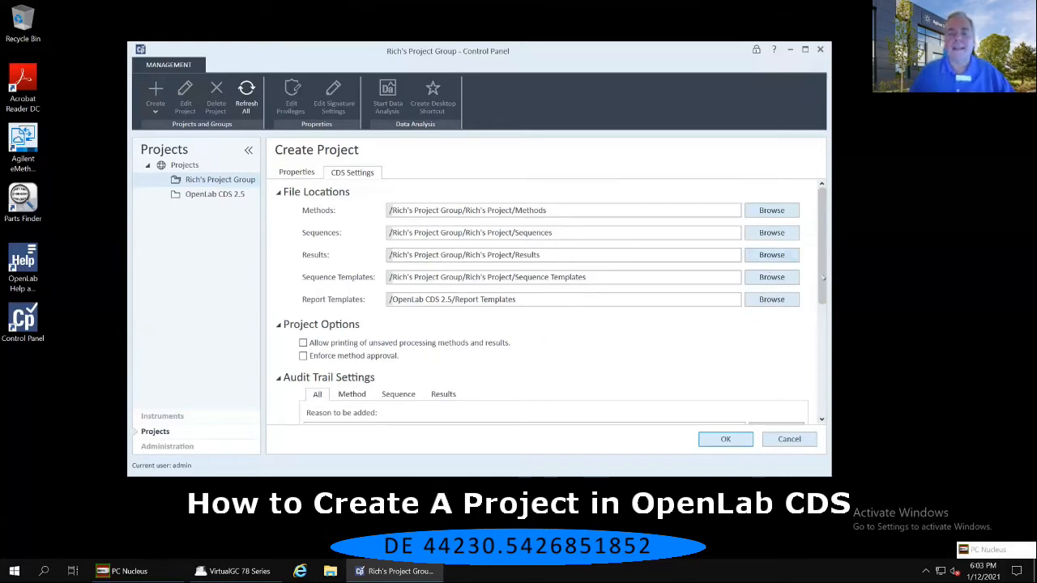
# Examine the OpenLab help topic on adding a project, allowing its blocked content, and the linked topic on method labels.
pyautogui.moveTo(824, 280); pyautogui.dragTo(830, 350)
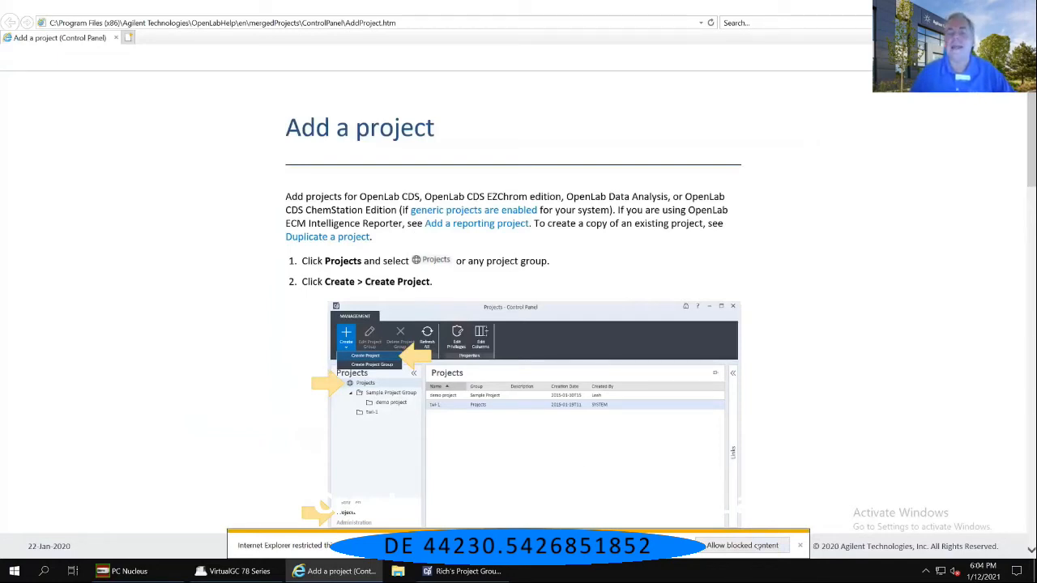
pyautogui.click(742, 545)
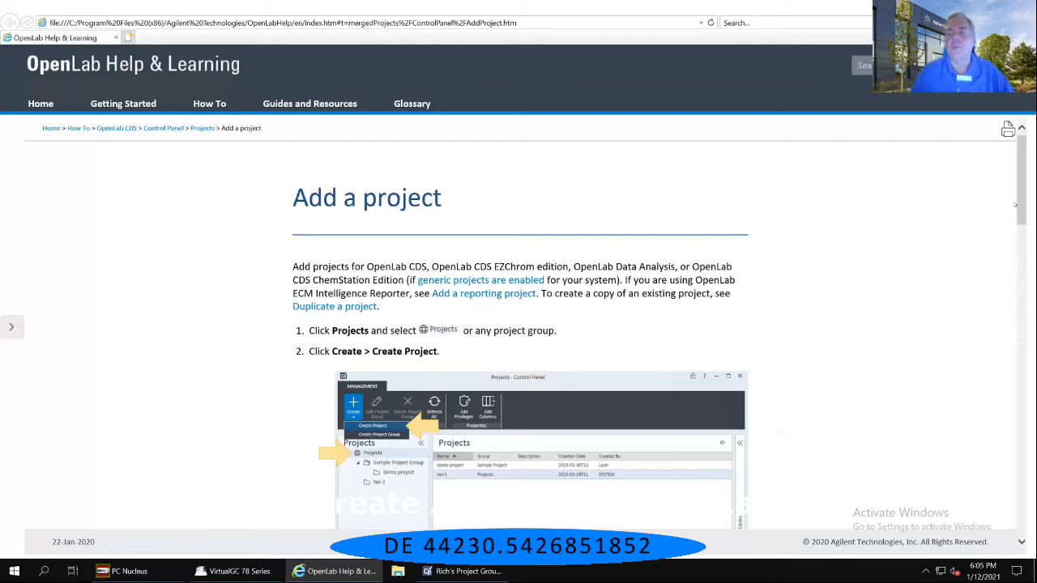
pyautogui.scroll(-6, 1019, 193)
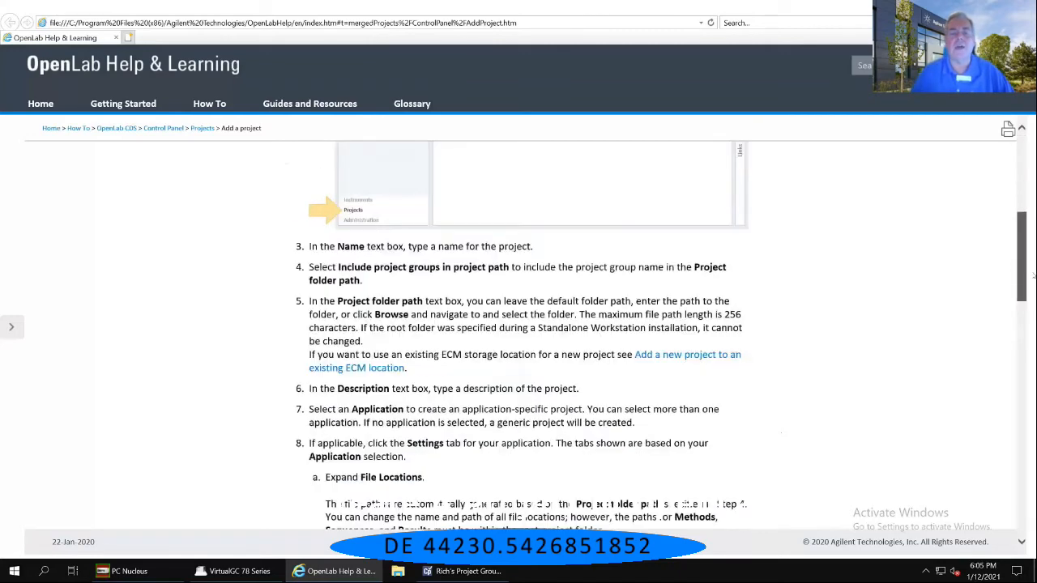
pyautogui.scroll(-6, 535, 332)
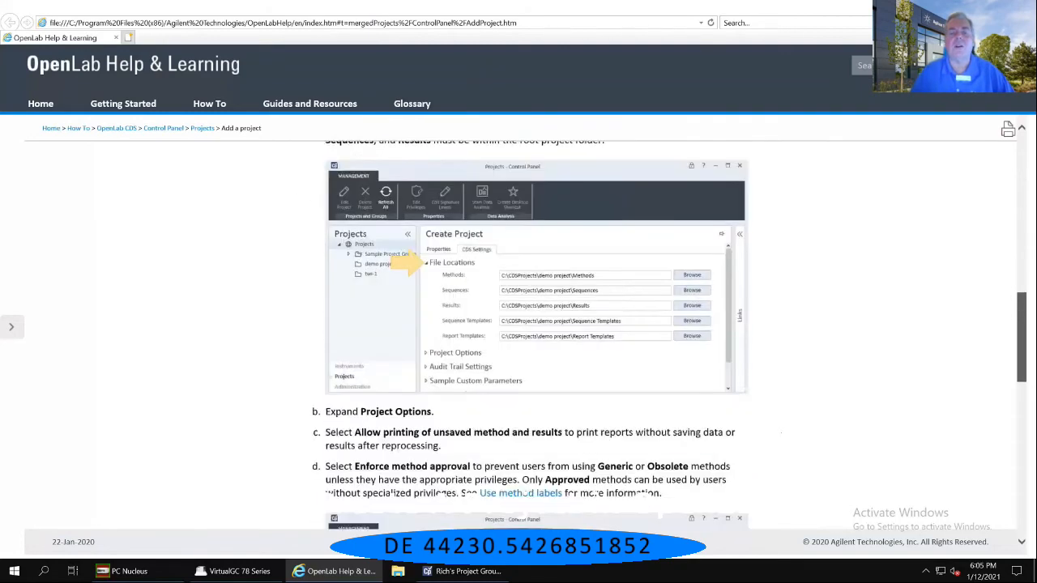
pyautogui.scroll(-5, 535, 332)
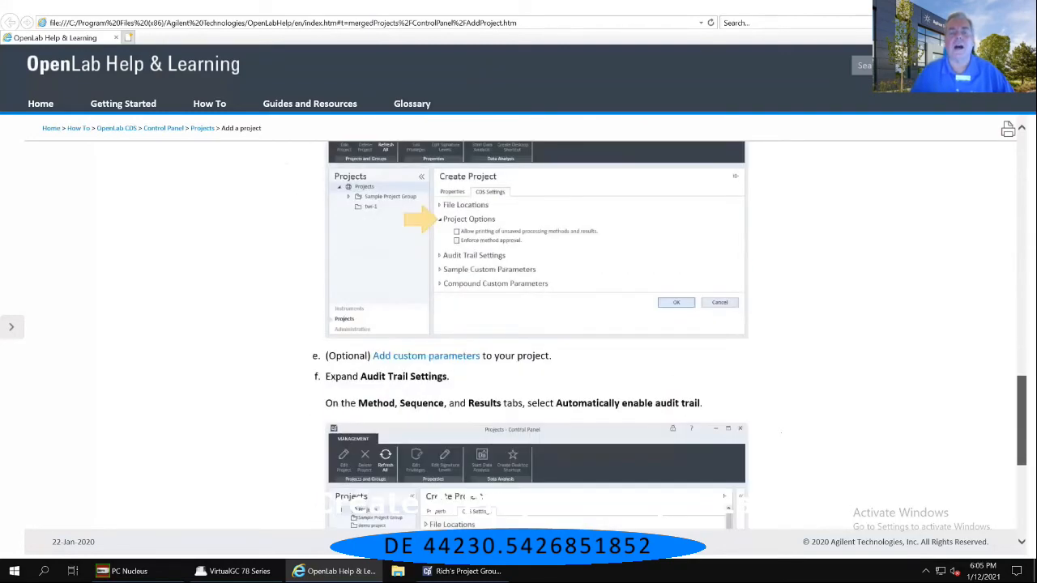
pyautogui.scroll(-4, 535, 332)
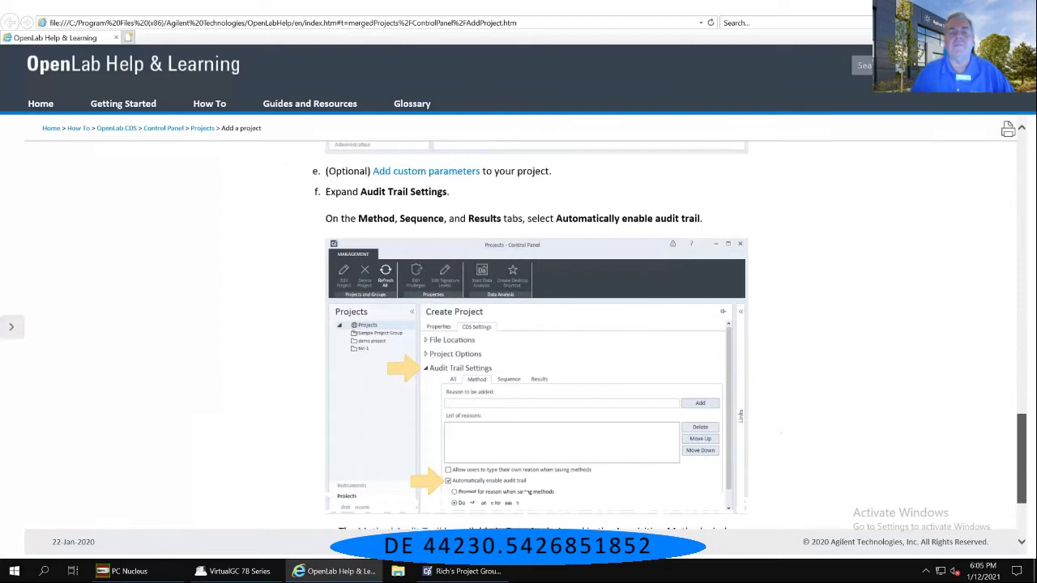
pyautogui.scroll(5, 751, 319)
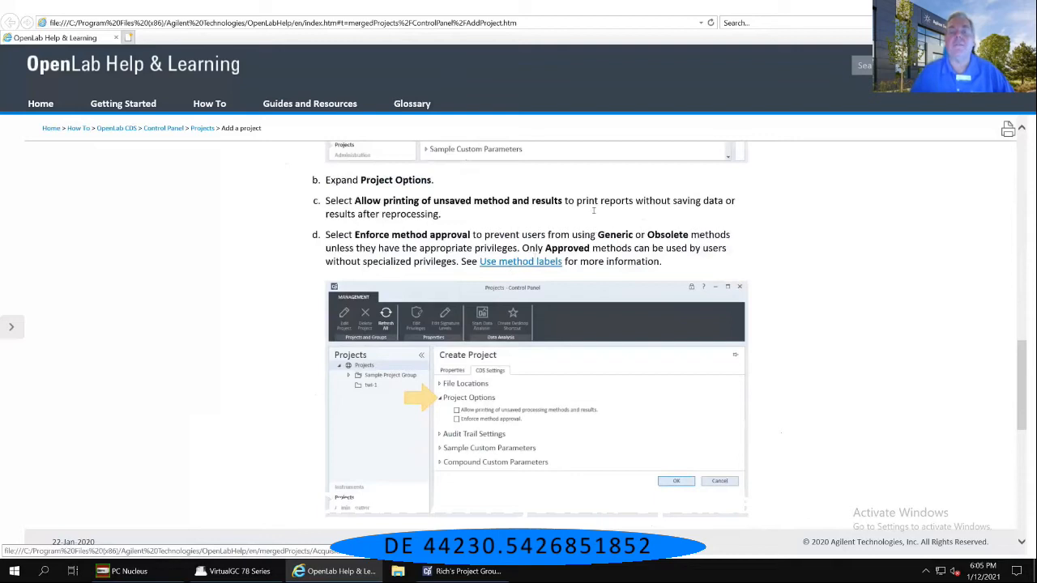
pyautogui.click(517, 262)
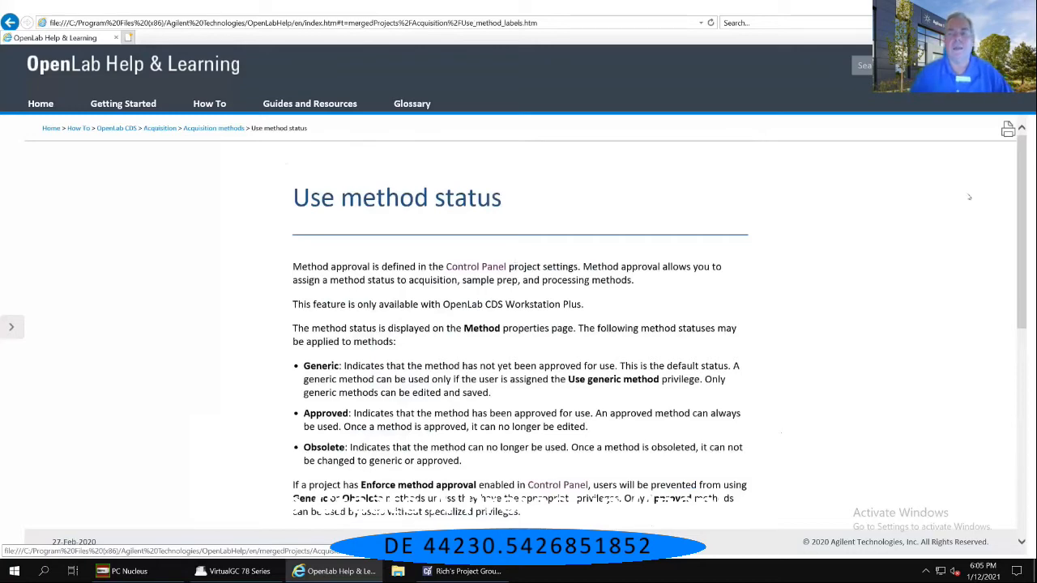
pyautogui.scroll(-3, 1028, 286)
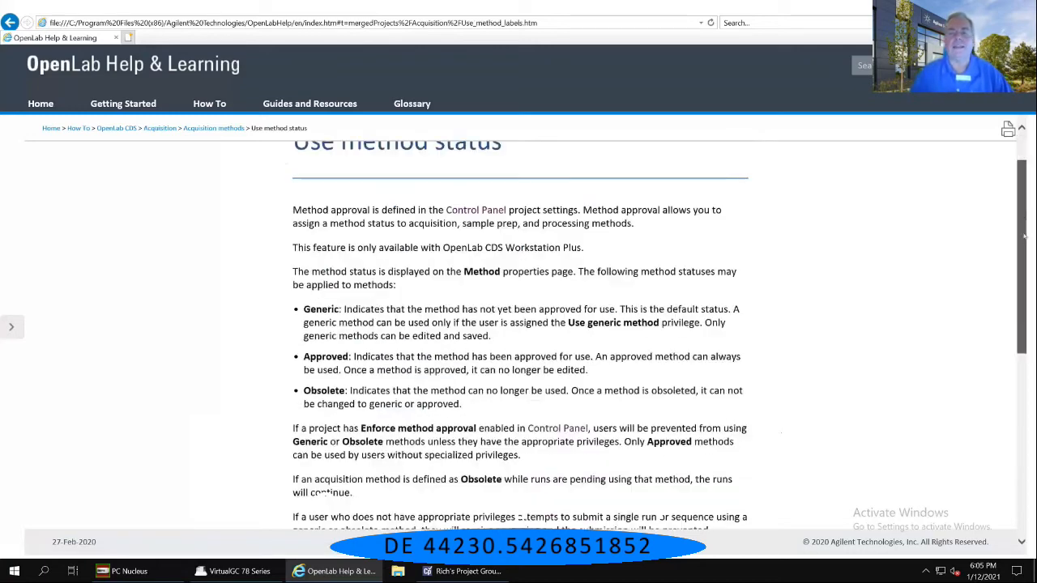
pyautogui.scroll(-7, 1027, 285)
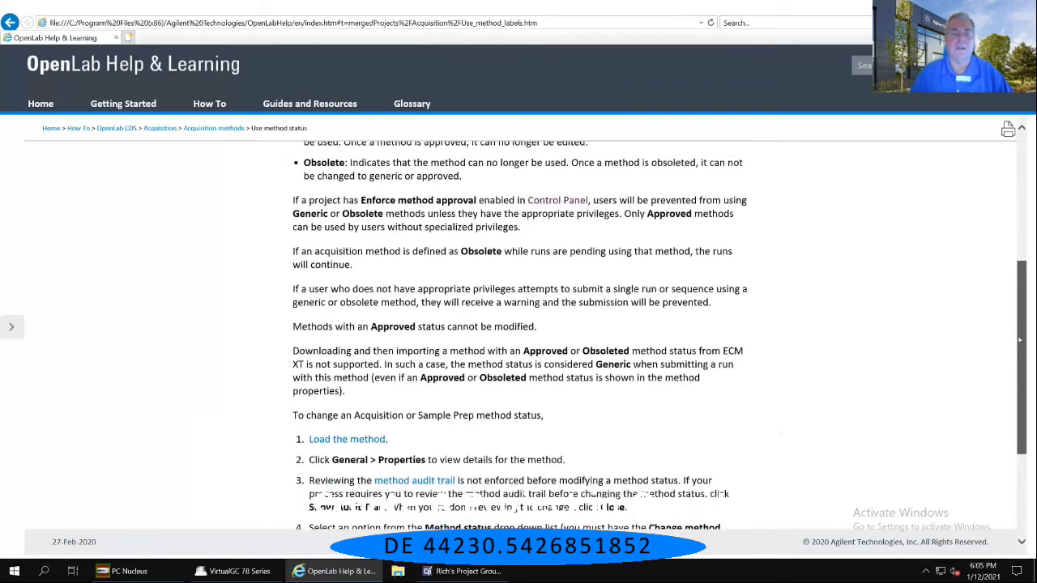
pyautogui.scroll(10, 1027, 355)
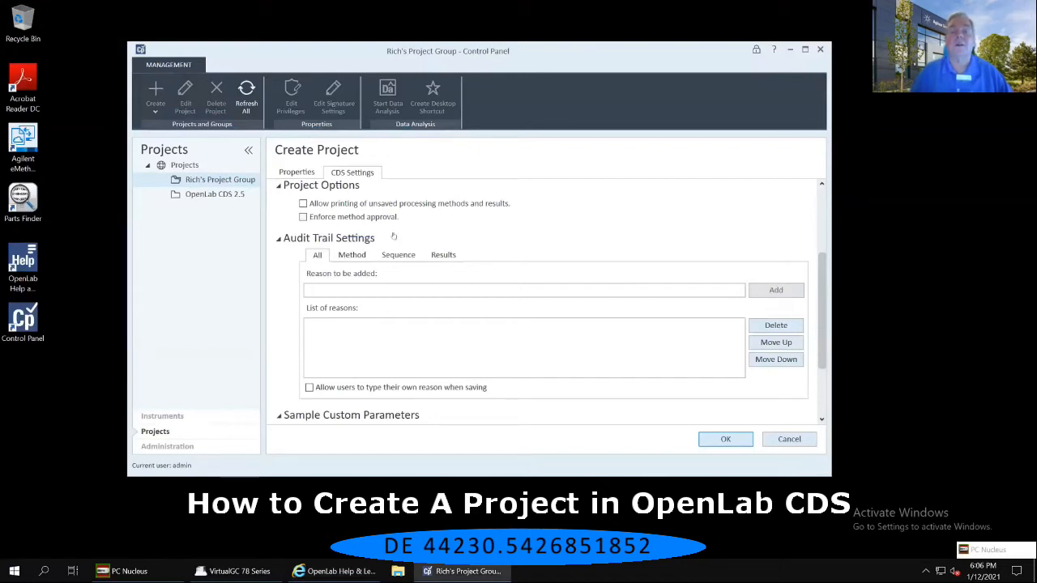
# Automatically enable the audit trail for methods in the new project, accepting that this is permanent.
pyautogui.click(354, 255)
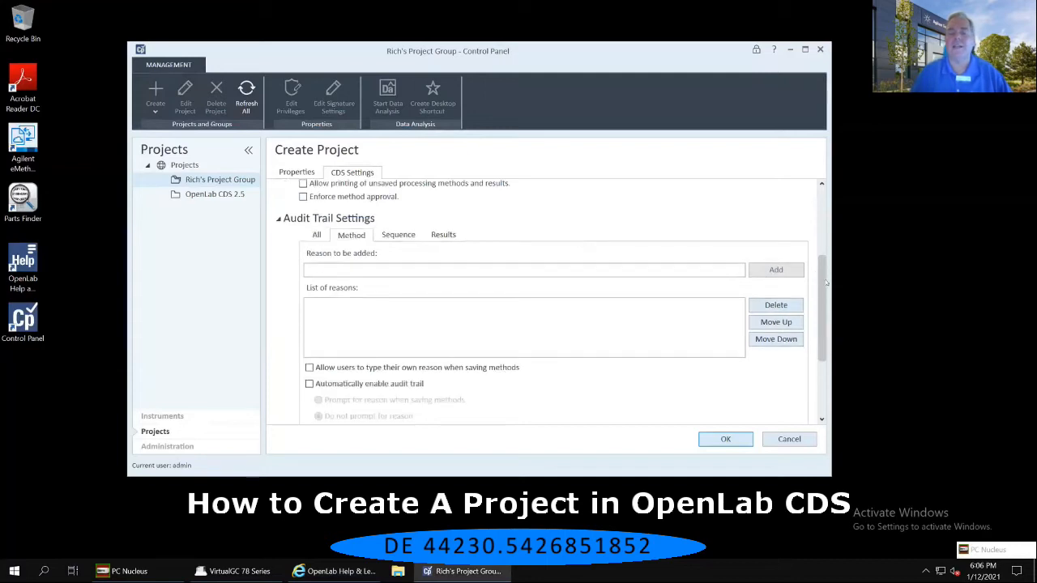
pyautogui.scroll(-1, 475, 327)
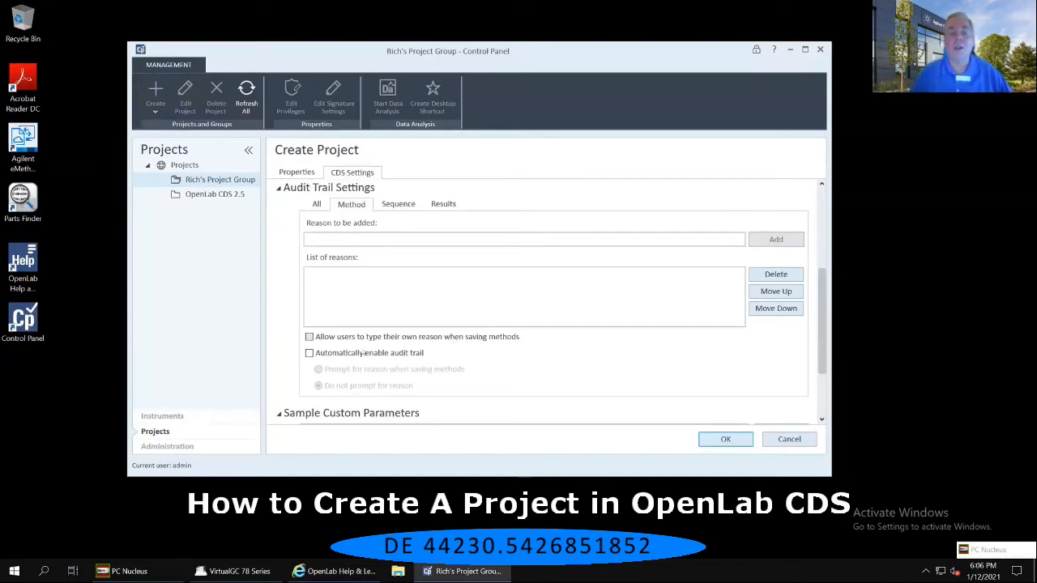
pyautogui.click(309, 353)
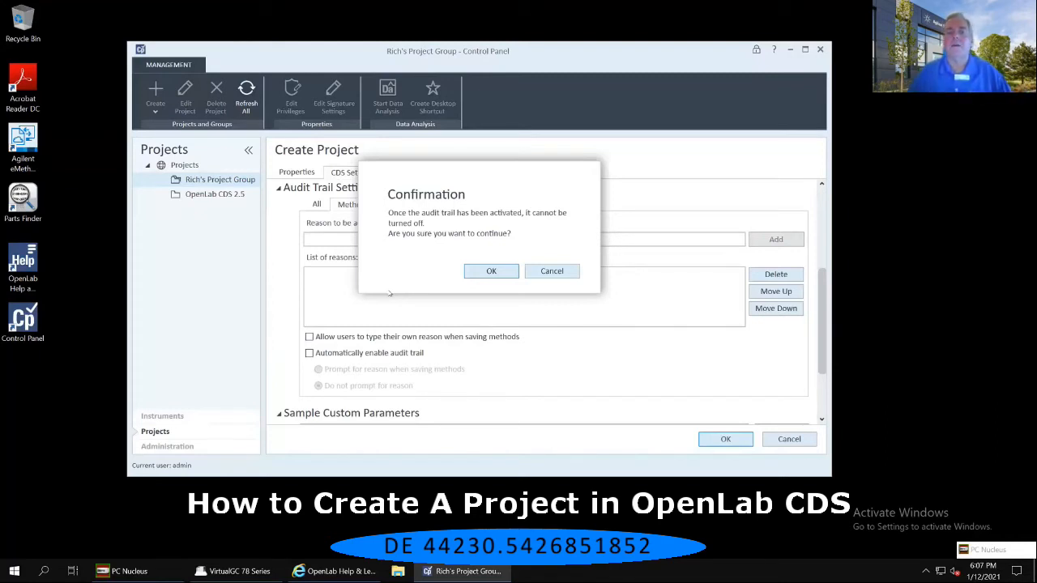
pyautogui.click(494, 272)
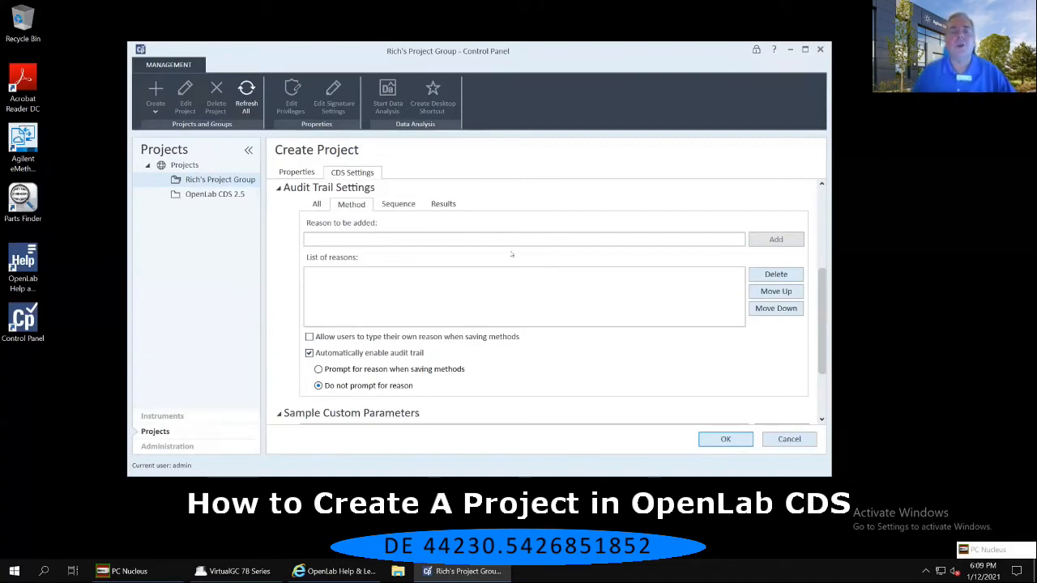
# Automatically enable the audit trail for sequences, accepting that this is permanent, and show the audit trail settings for results.
pyautogui.click(392, 206)
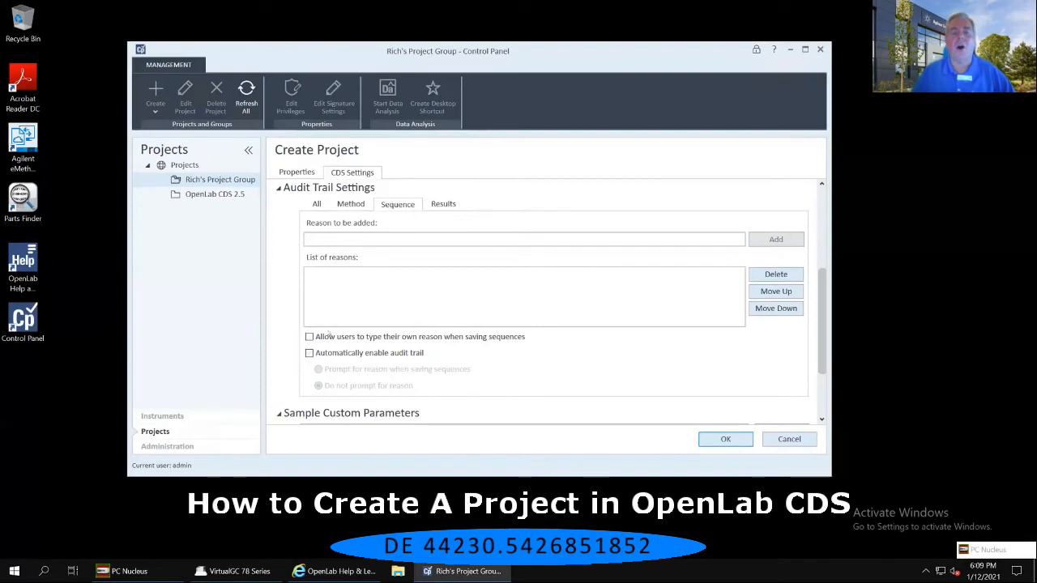
pyautogui.click(314, 353)
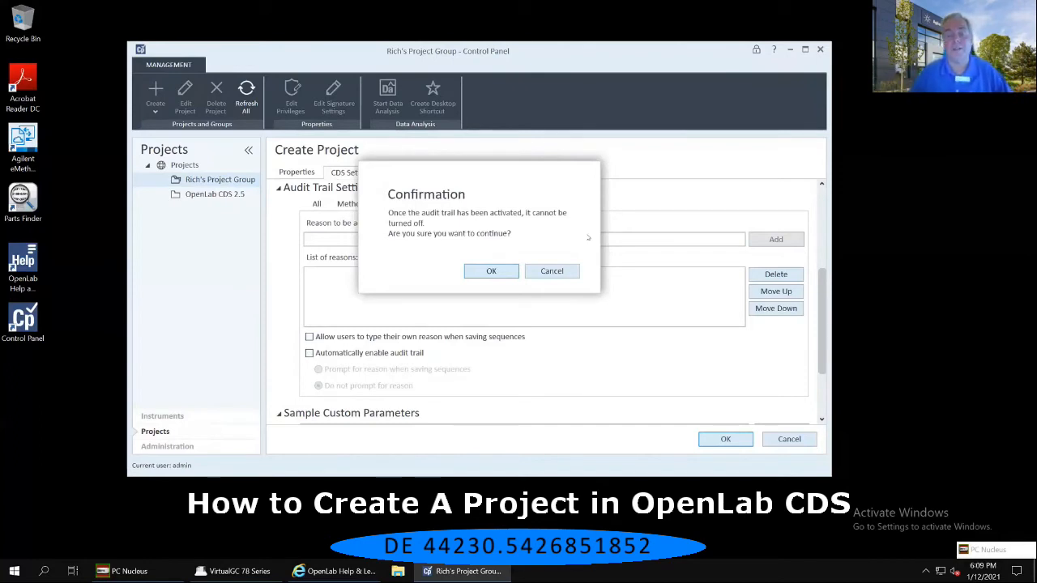
pyautogui.click(494, 271)
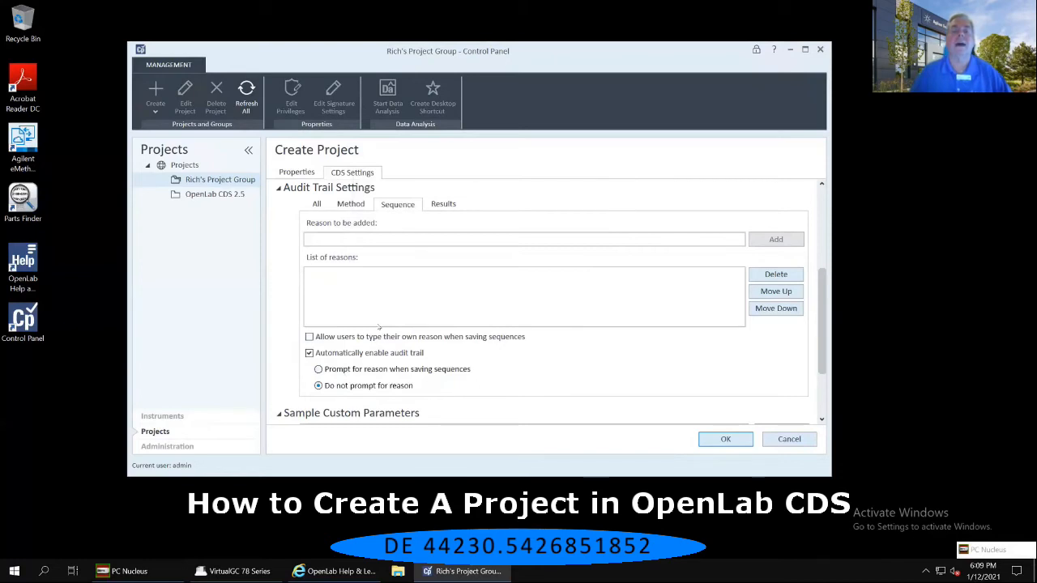
pyautogui.click(443, 205)
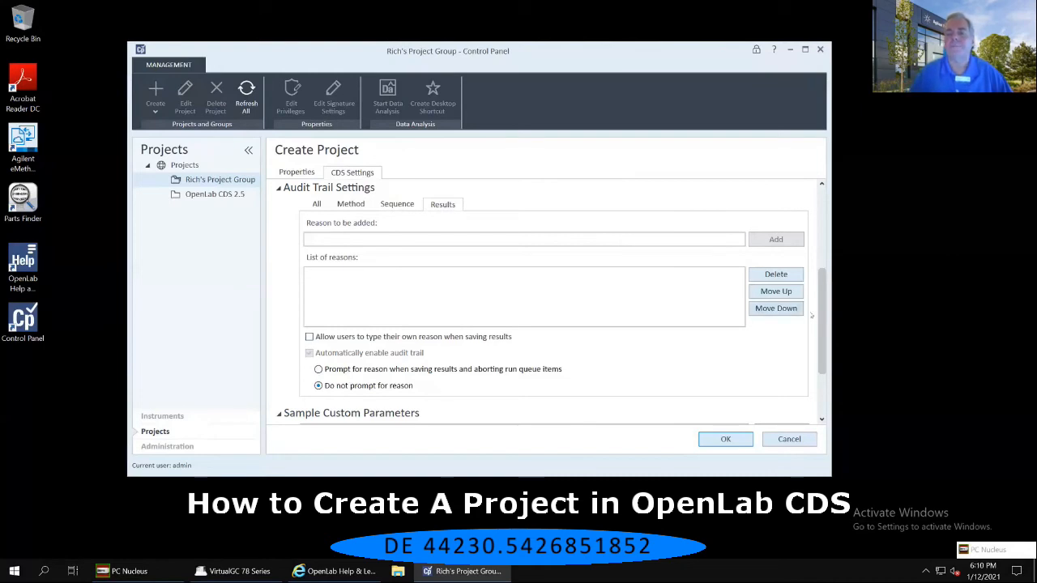
# Snooze the pending computer restart and add a text-type sample custom parameter named "Lot #".
pyautogui.scroll(-3, 825, 320)
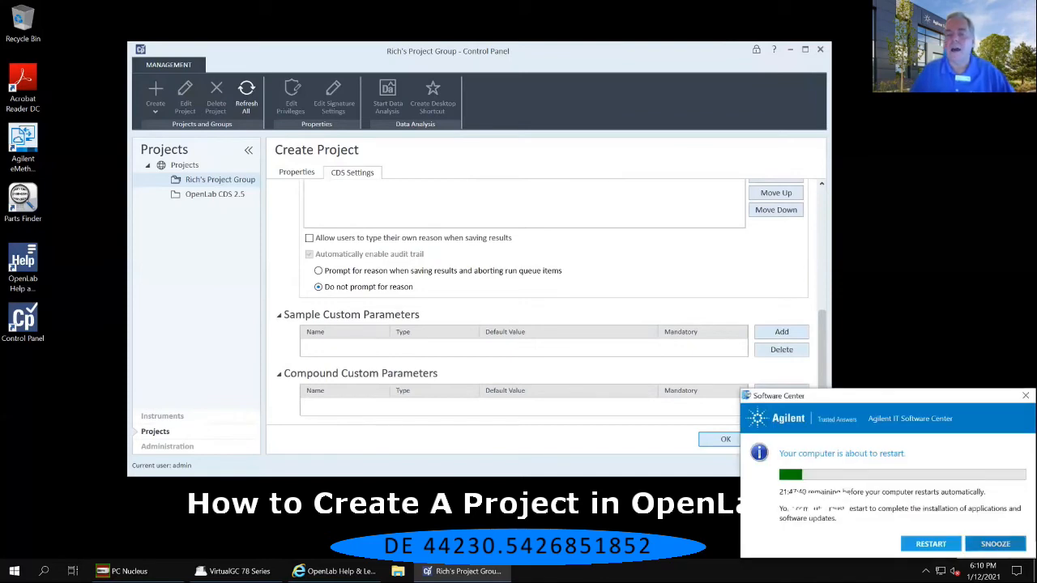
pyautogui.click(1003, 546)
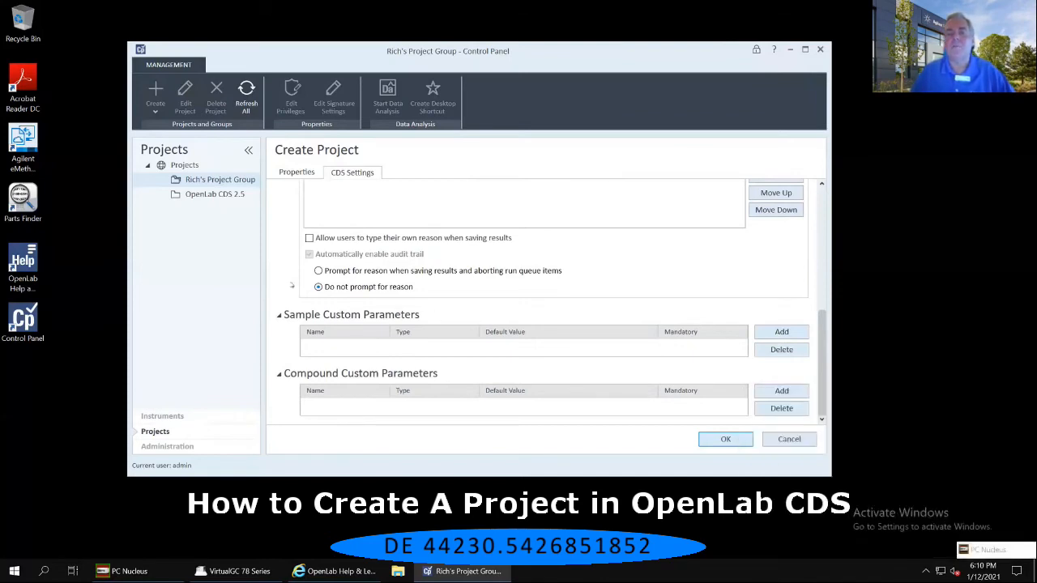
pyautogui.click(782, 332)
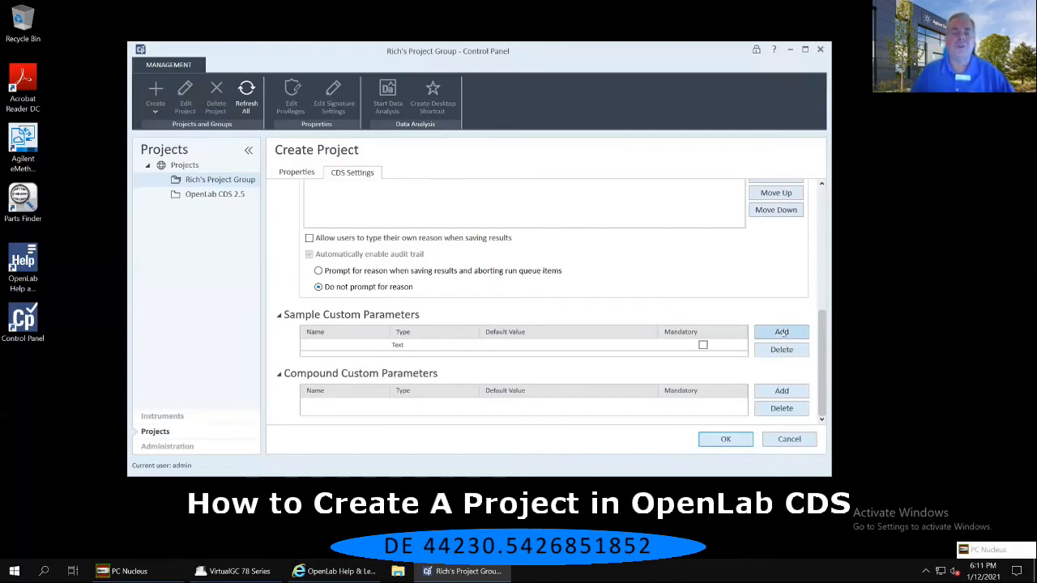
pyautogui.click(308, 342)
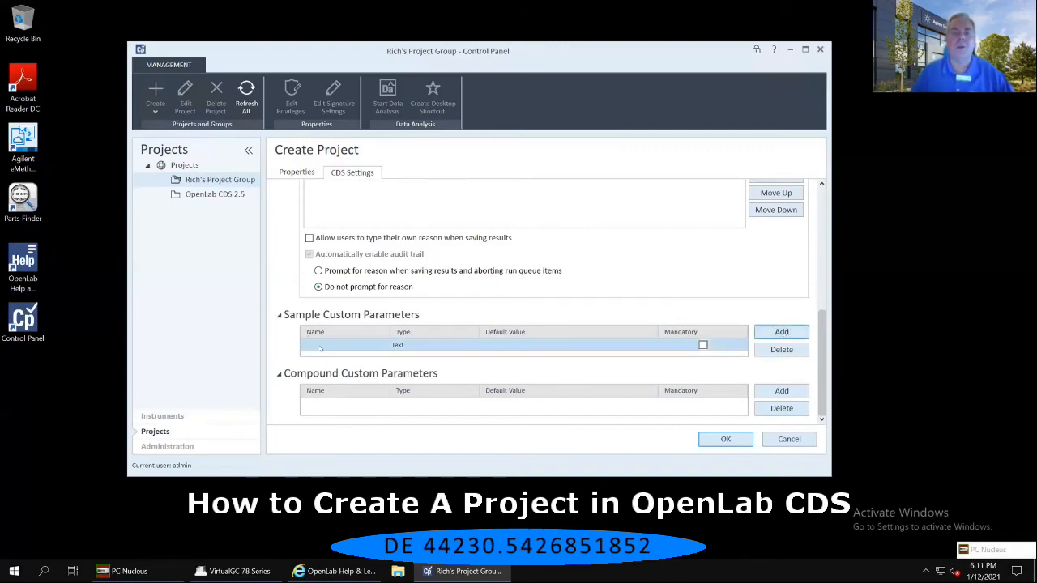
pyautogui.click(320, 346)
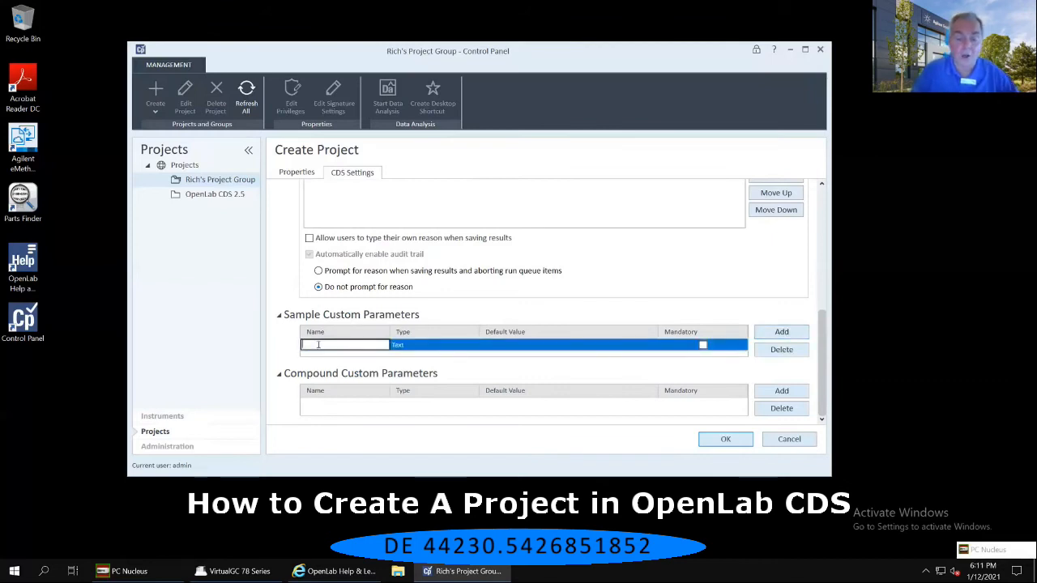
pyautogui.write('Lot #')
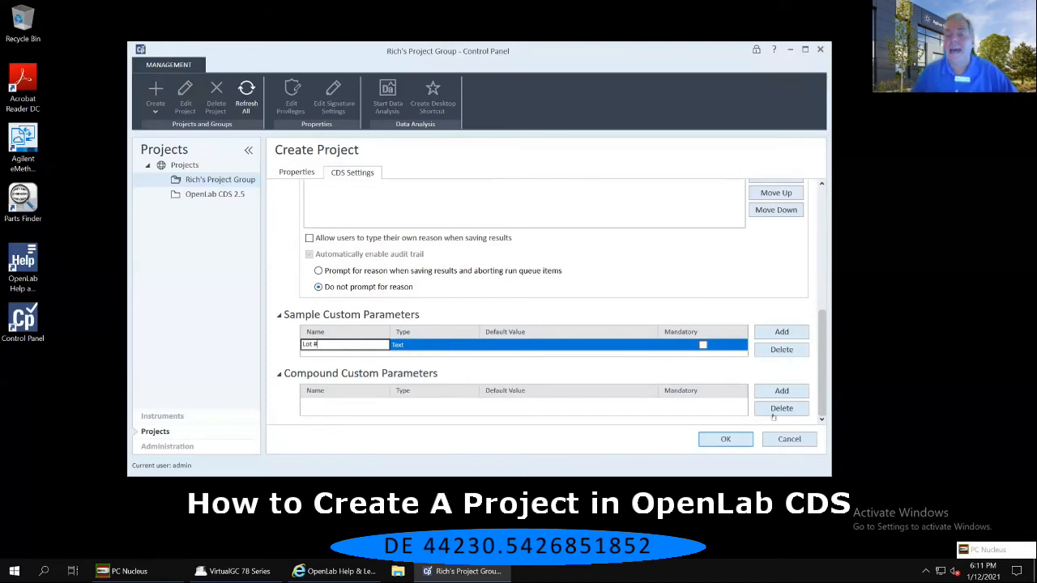
# Add a compound custom parameter named "Purity" and set its type to Numeric.
pyautogui.click(781, 391)
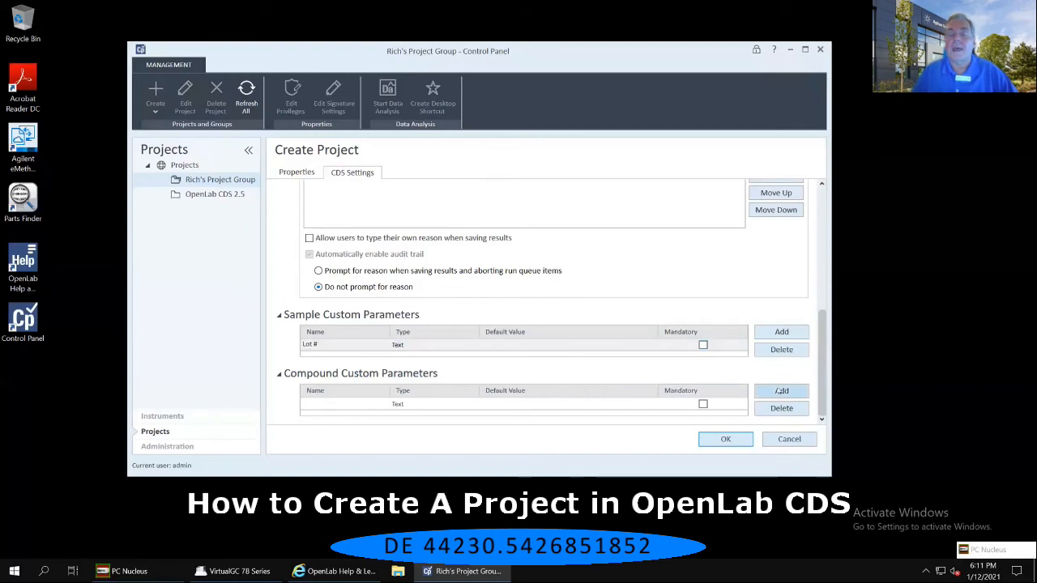
pyautogui.click(343, 406)
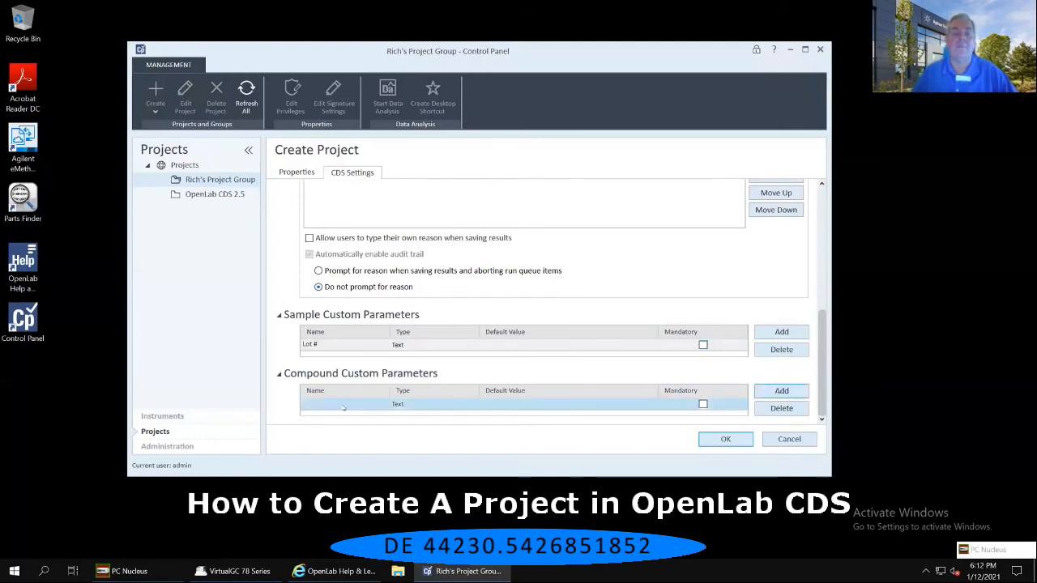
pyautogui.click(344, 407)
pyautogui.write('Purity')
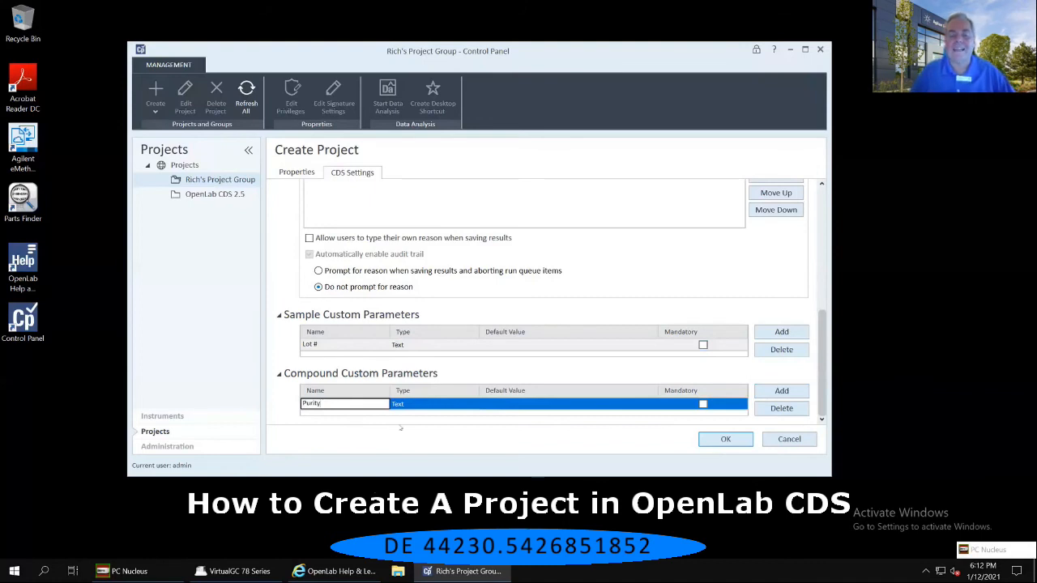
pyautogui.click(421, 405)
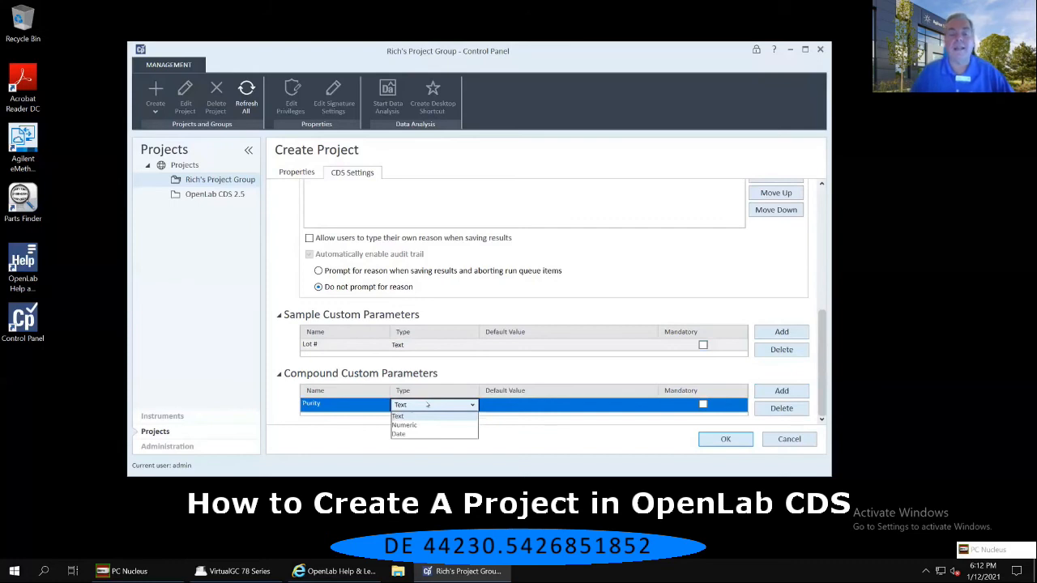
pyautogui.click(413, 425)
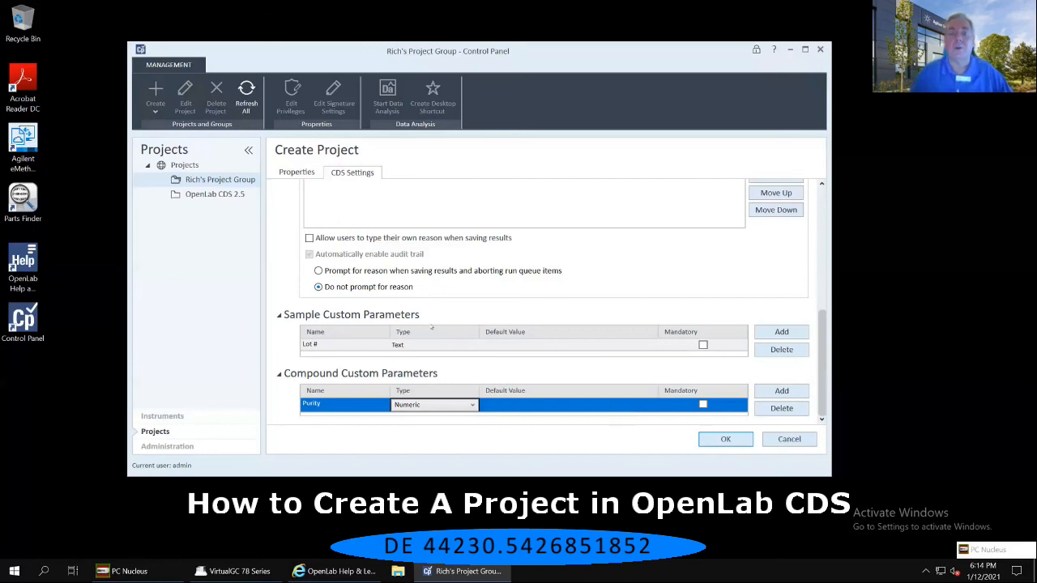
# Make the Lot # sample parameter mandatory with the default value "Please fill in this sample custom parameter".
pyautogui.click(704, 345)
pyautogui.click(703, 346)
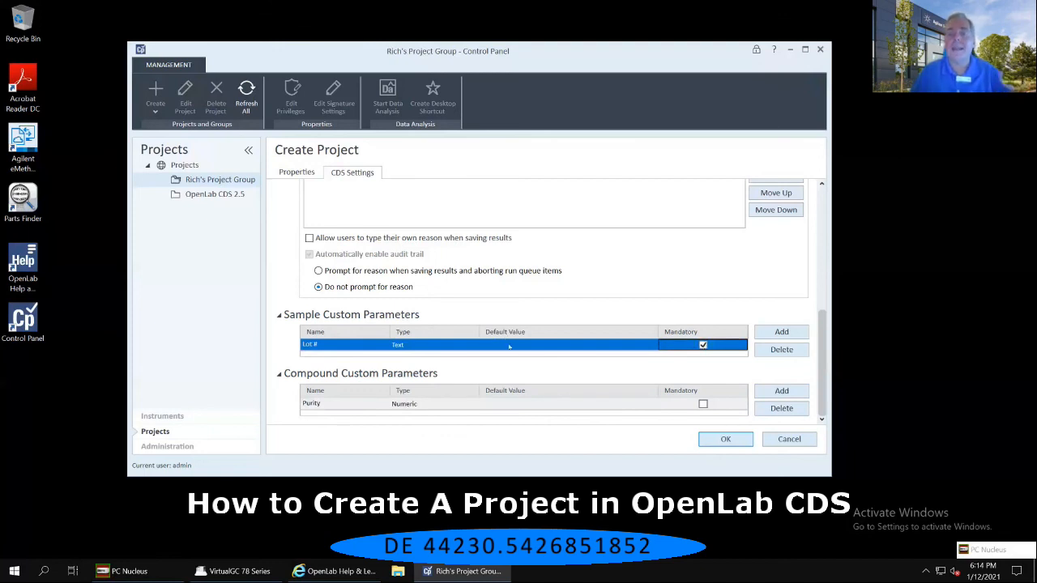
pyautogui.click(507, 346)
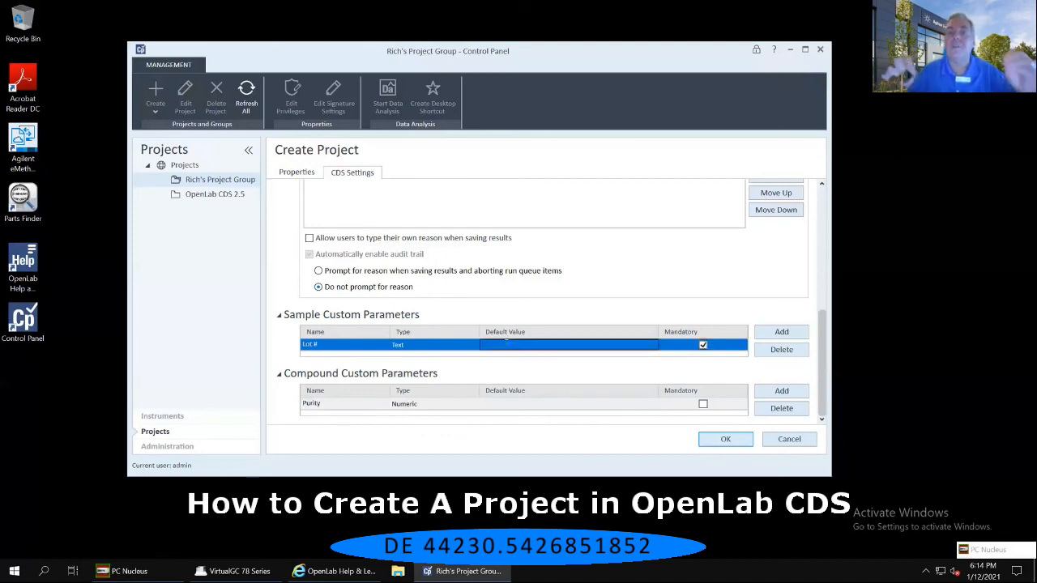
pyautogui.write('P')
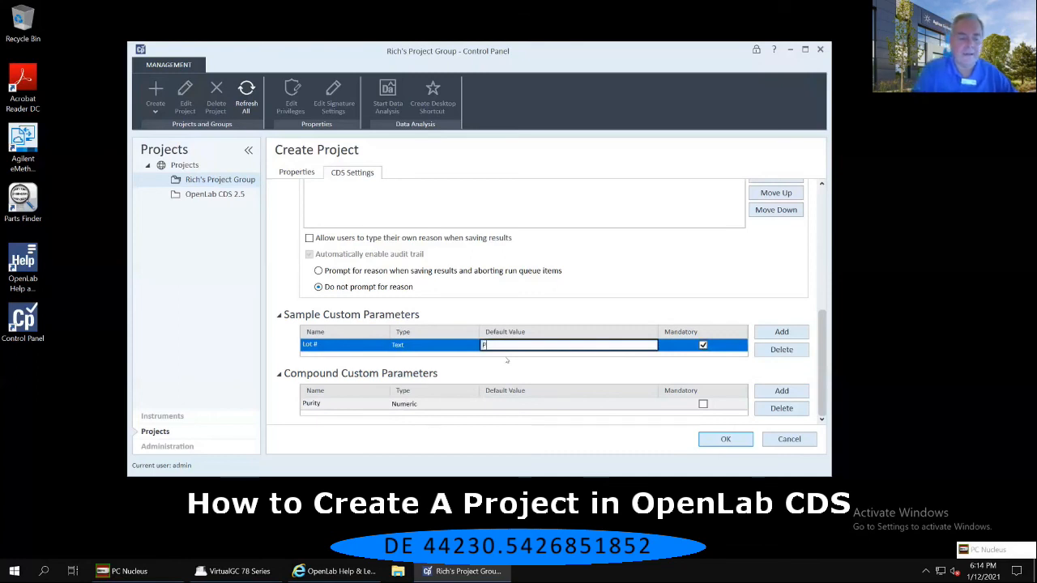
pyautogui.write('lease fill')
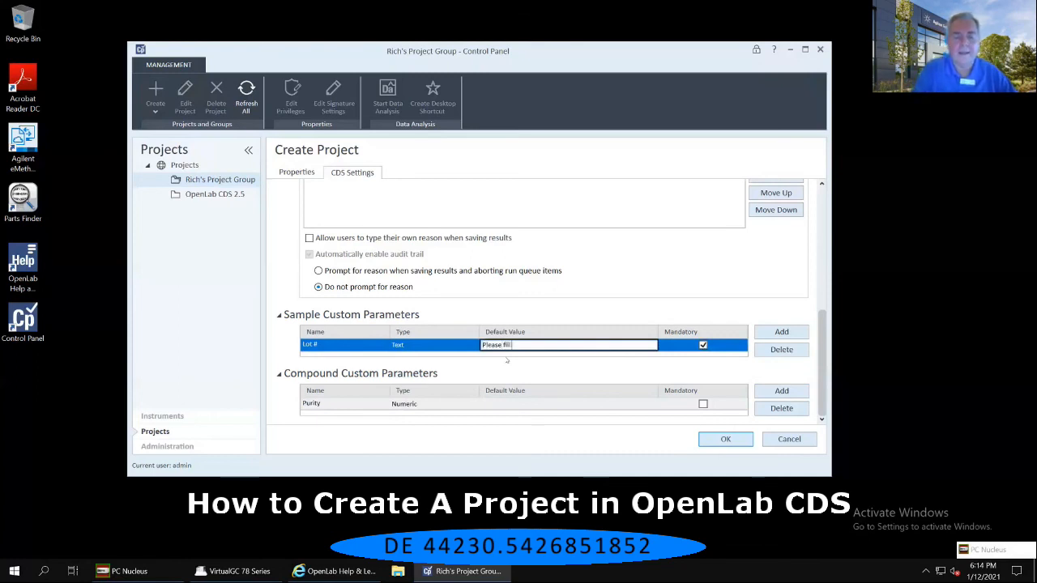
pyautogui.write(' in this')
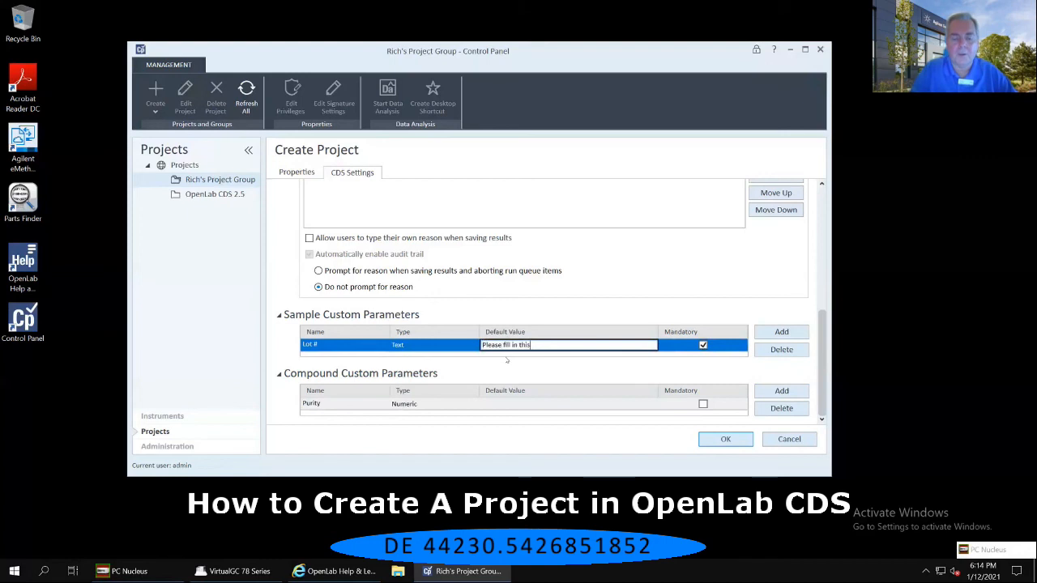
pyautogui.write(' sample custom par')
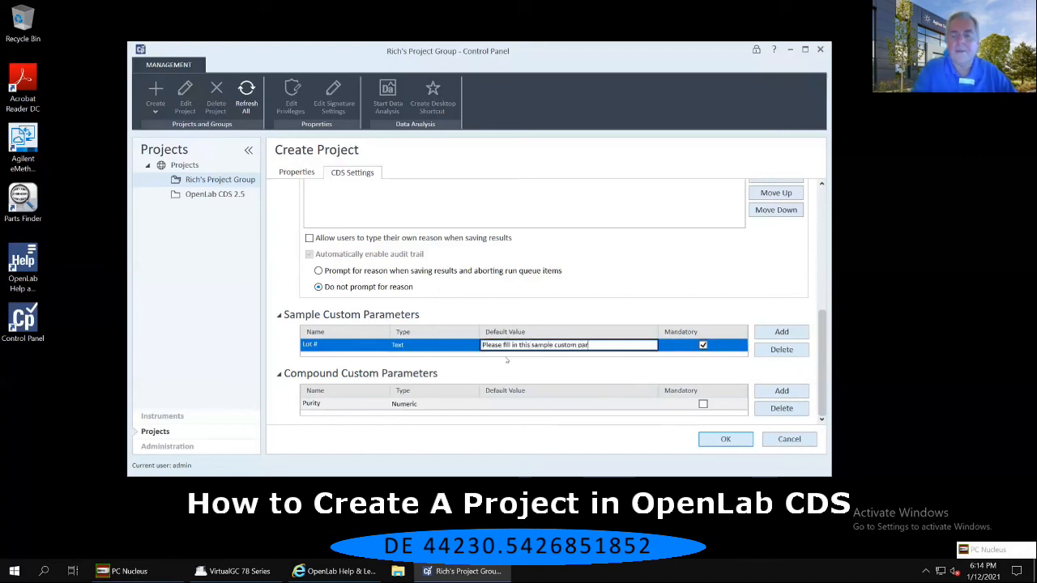
pyautogui.write('ameter')
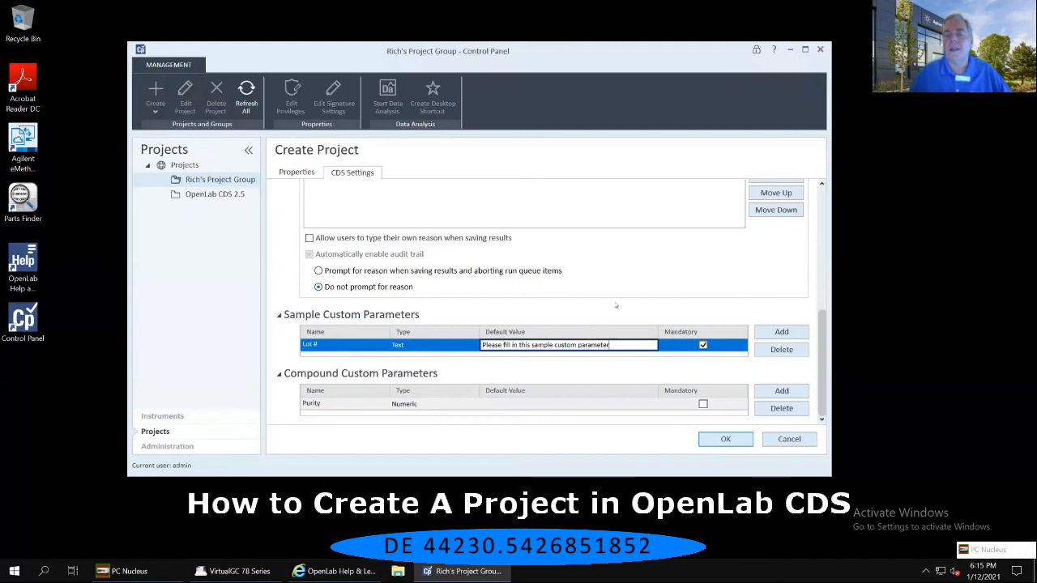
# Make the Purity compound parameter mandatory with a default value of 0 and confirm creating the project.
pyautogui.click(704, 405)
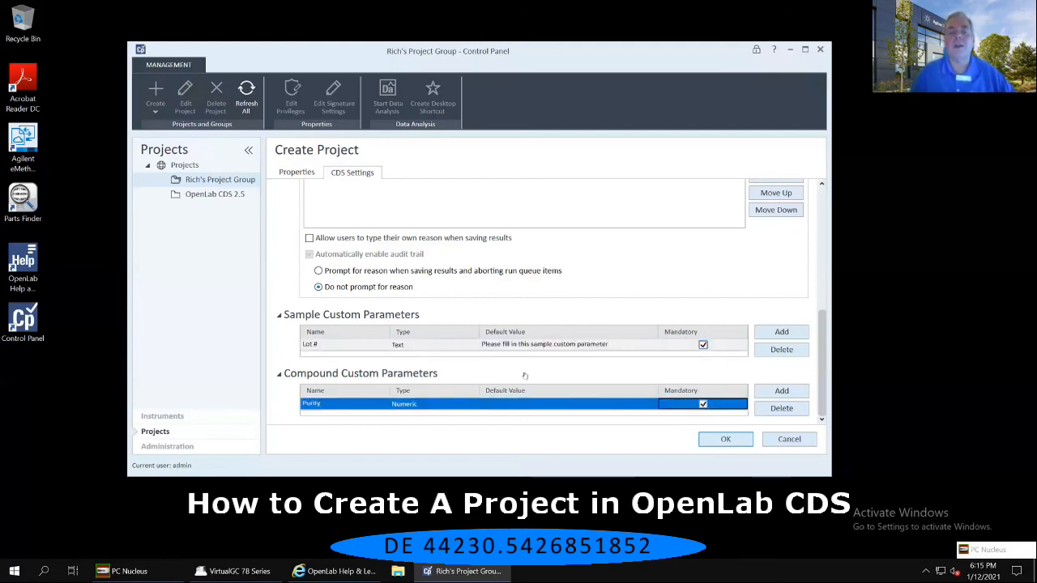
pyautogui.click(501, 404)
pyautogui.write('0')
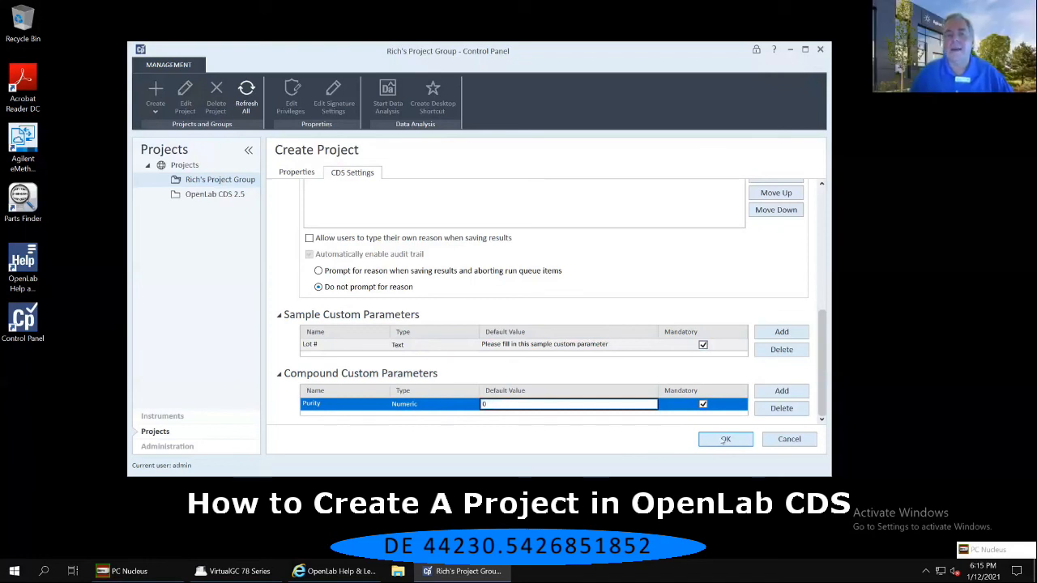
pyautogui.click(726, 439)
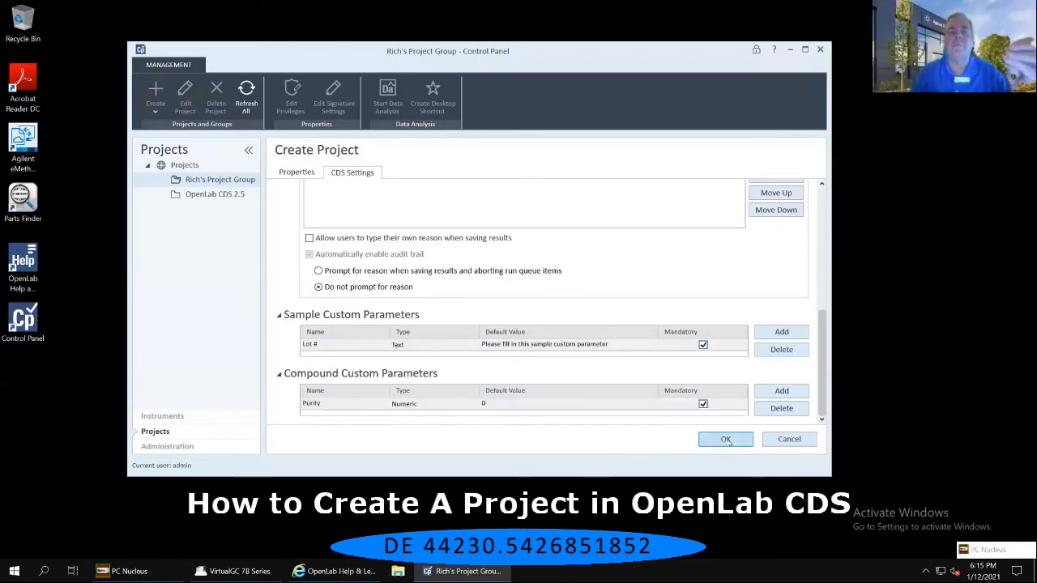